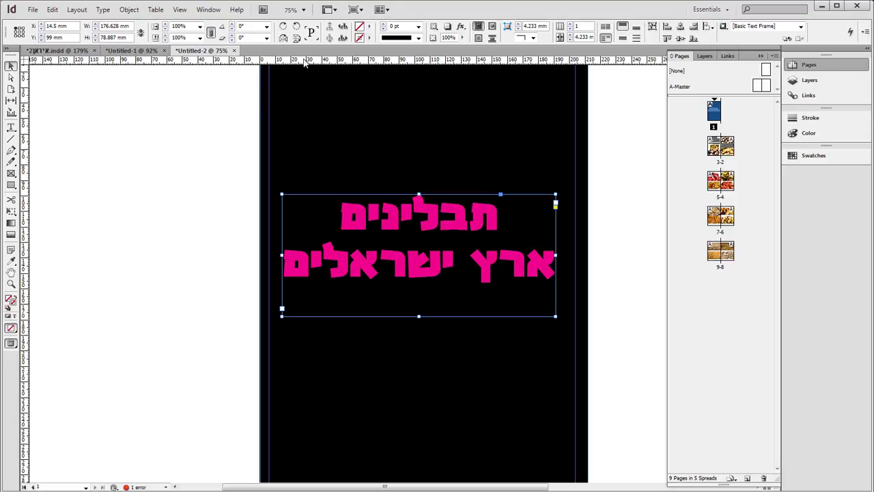
- Open the olive spread on pages 2–3 and look over the content and layout of both pages
click(78, 10)
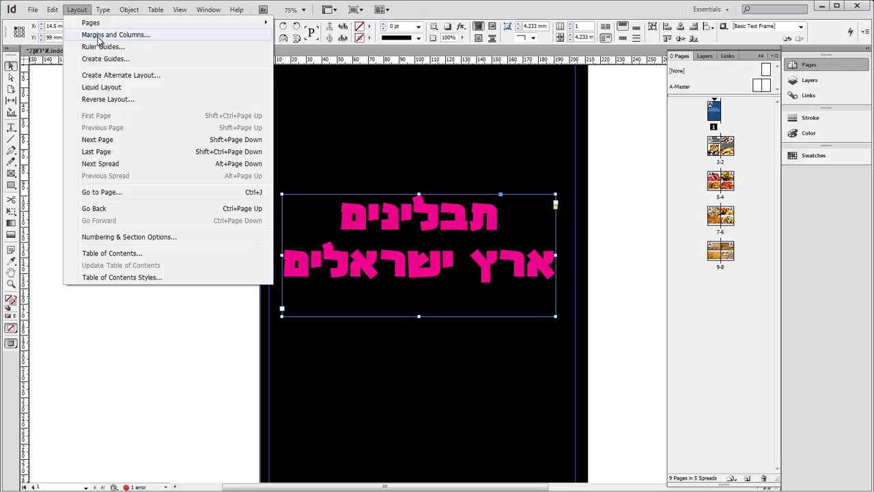
click(195, 303)
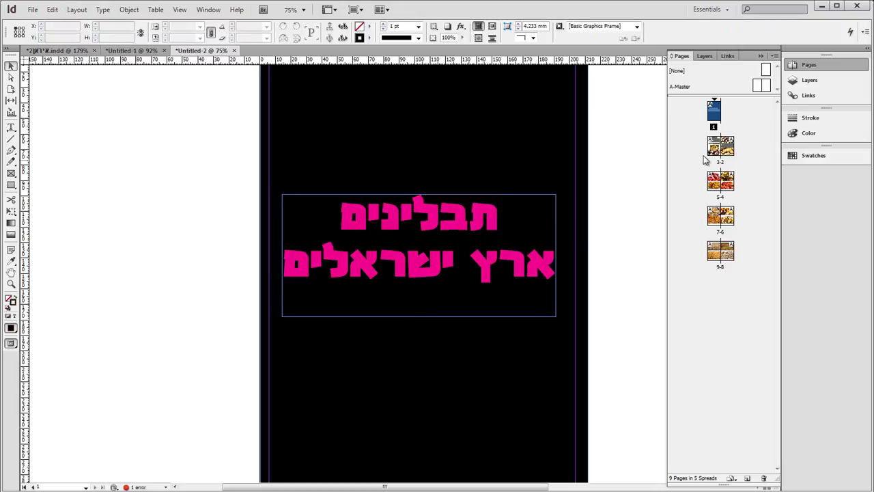
click(717, 253)
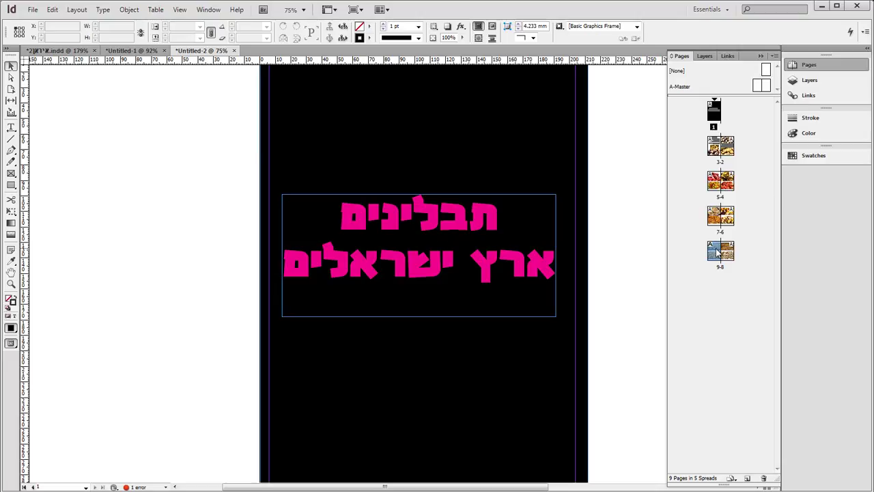
double_click(722, 150)
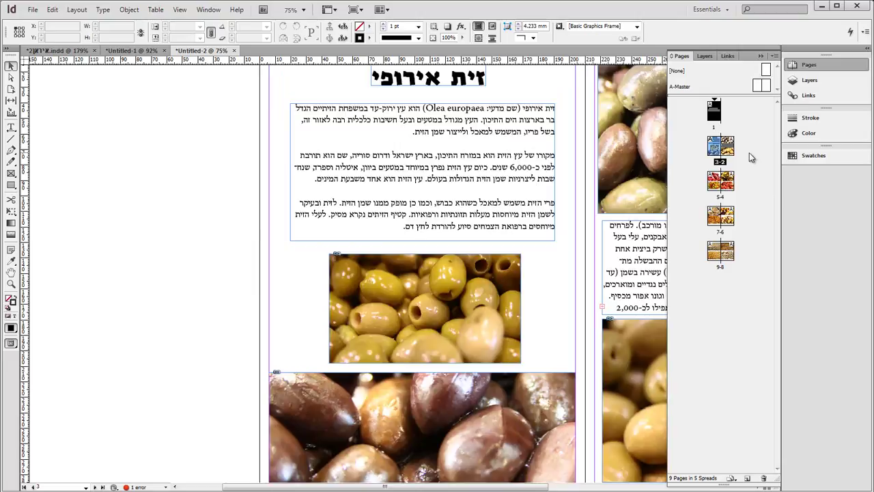
drag(535, 486, 646, 486)
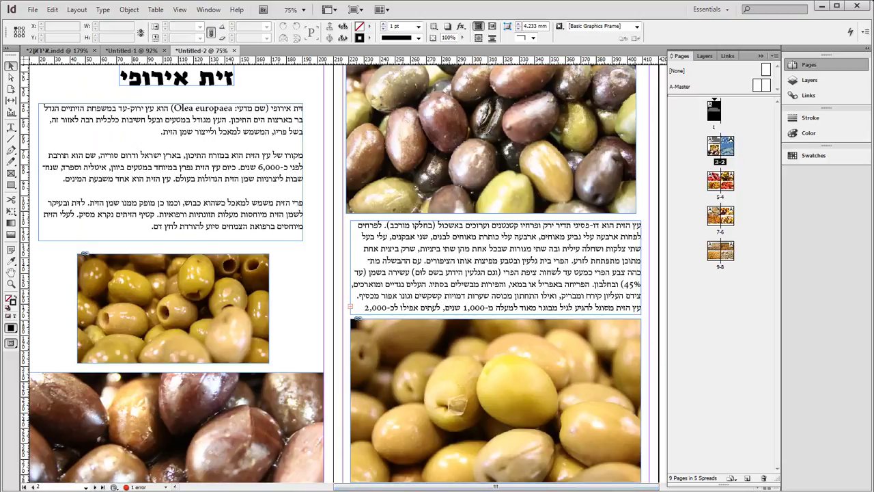
mouse_move(431, 253)
mouse_down()
mouse_move(380, 191)
mouse_move(410, 232)
mouse_move(432, 244)
mouse_up()
key(alt)
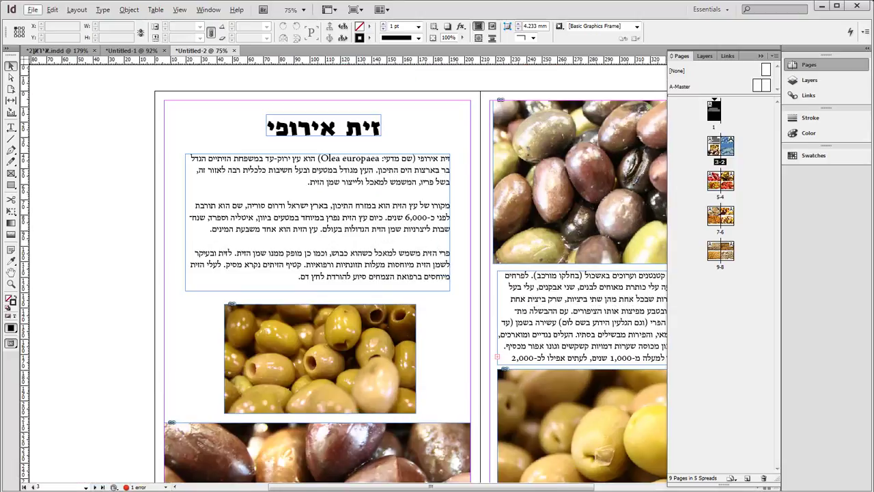
drag(430, 486, 492, 486)
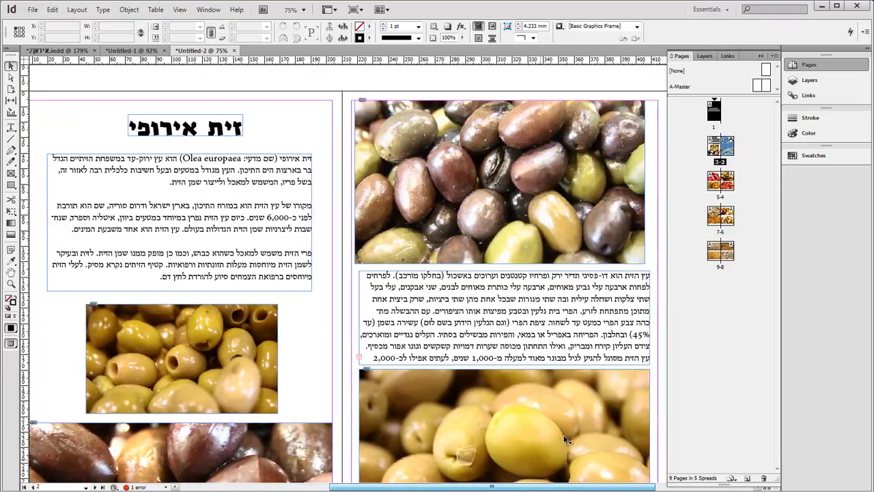
click(728, 219)
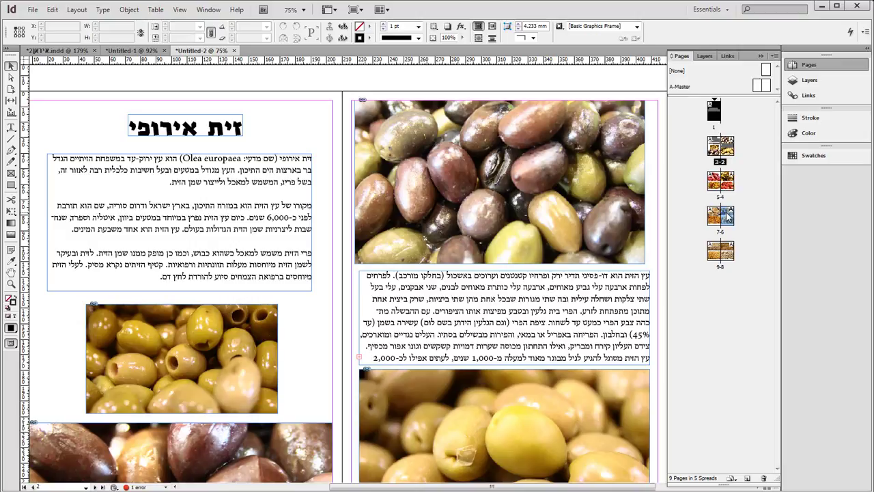
click(77, 10)
click(123, 32)
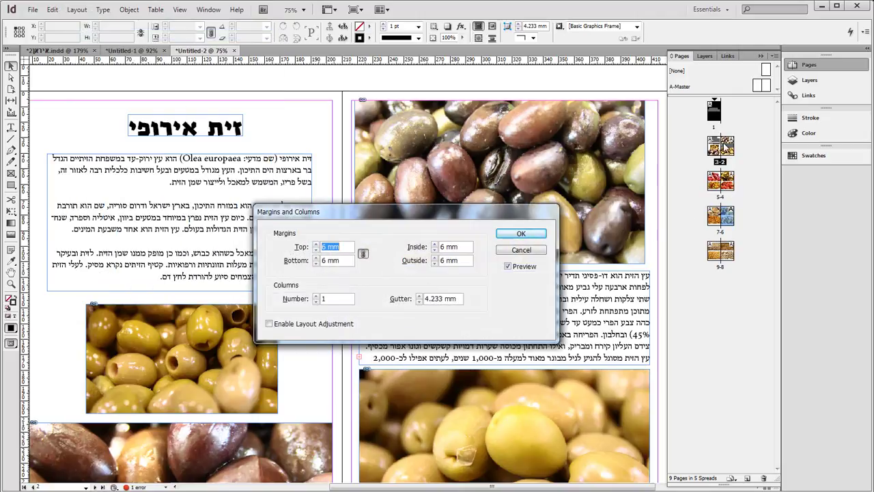
click(528, 250)
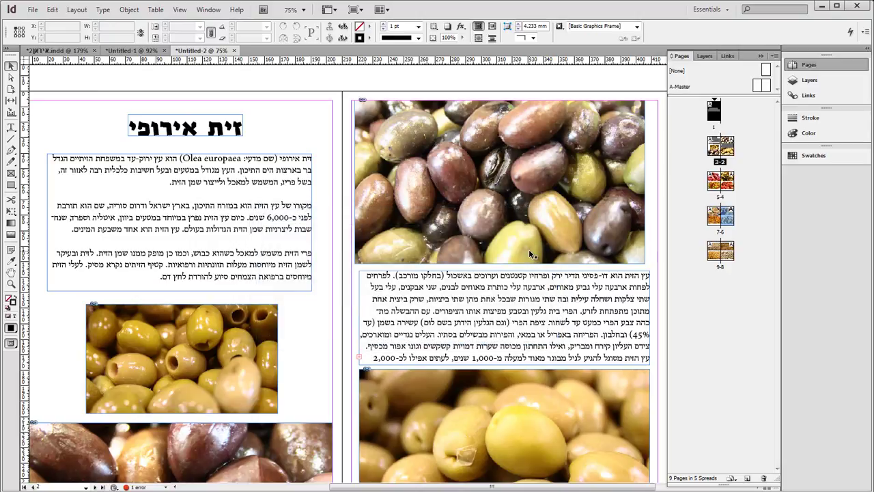
- Go to page 6 and show the whole spread of pages 6–7
double_click(728, 220)
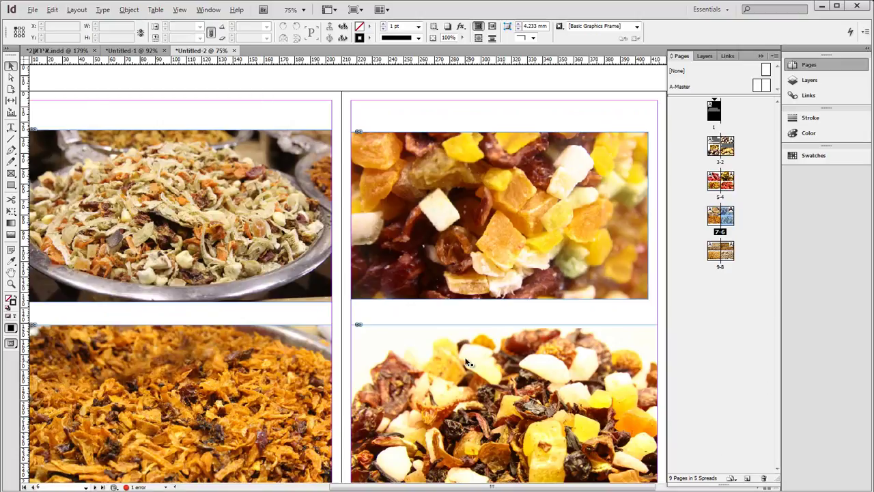
key(ctrl+minus)
scroll(466, 352, down, 1)
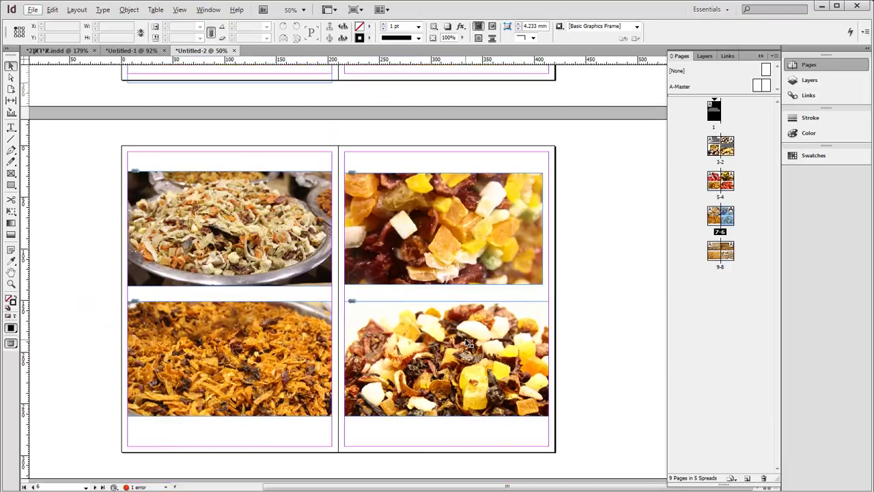
key(Left)
key(Left)
key(Left)
key(Escape)
- Unlink the margin values for page 6 and set its bottom margin to 15 mm
click(76, 10)
click(93, 35)
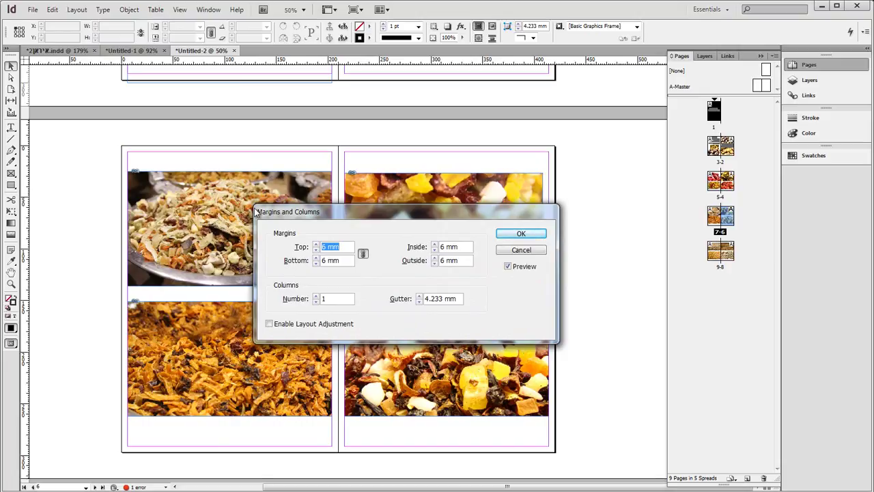
click(363, 255)
click(317, 258)
click(316, 258)
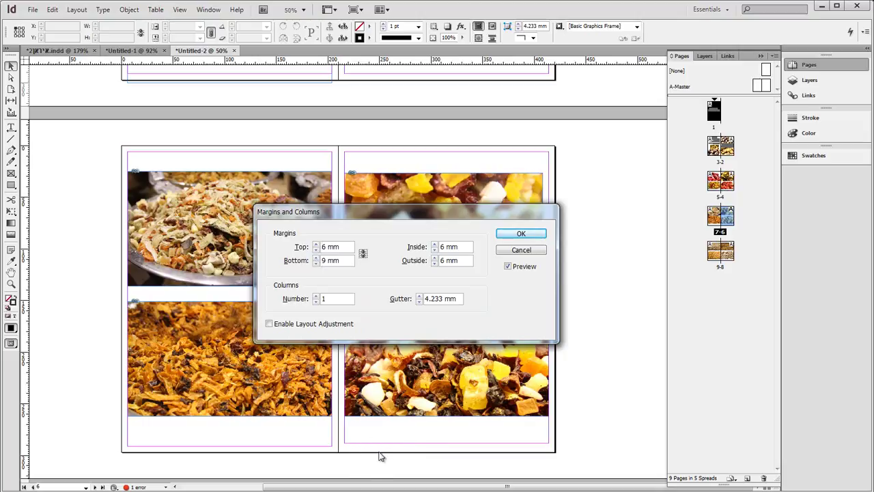
click(315, 259)
click(315, 259)
click(315, 259)
click(315, 258)
click(315, 259)
click(315, 259)
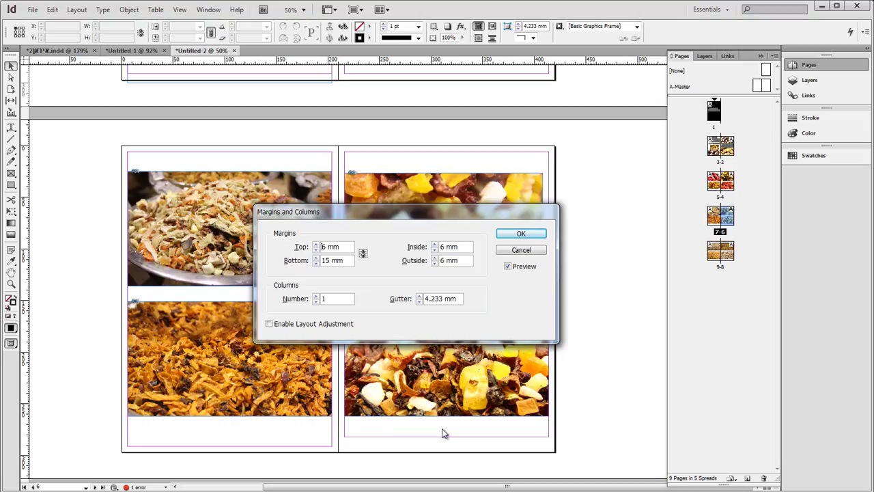
click(530, 234)
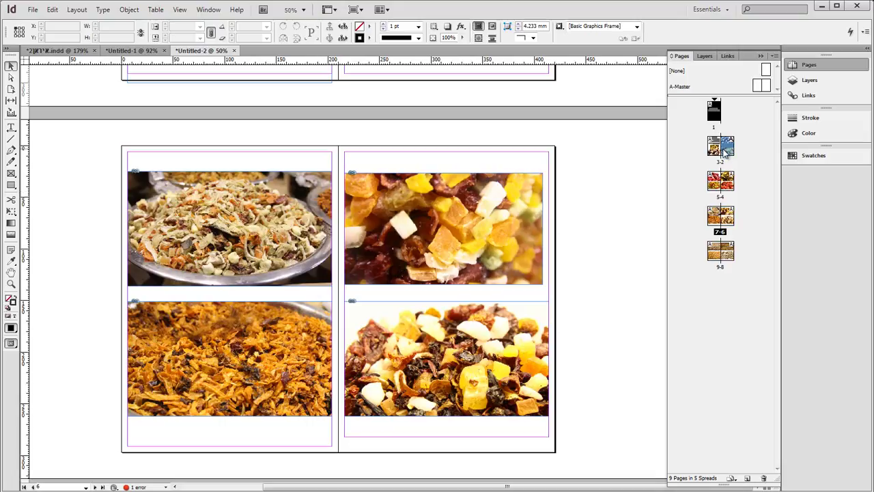
- Set the bottom margin of pages 2 through 7 to 12 mm in one operation
shift+click(715, 217)
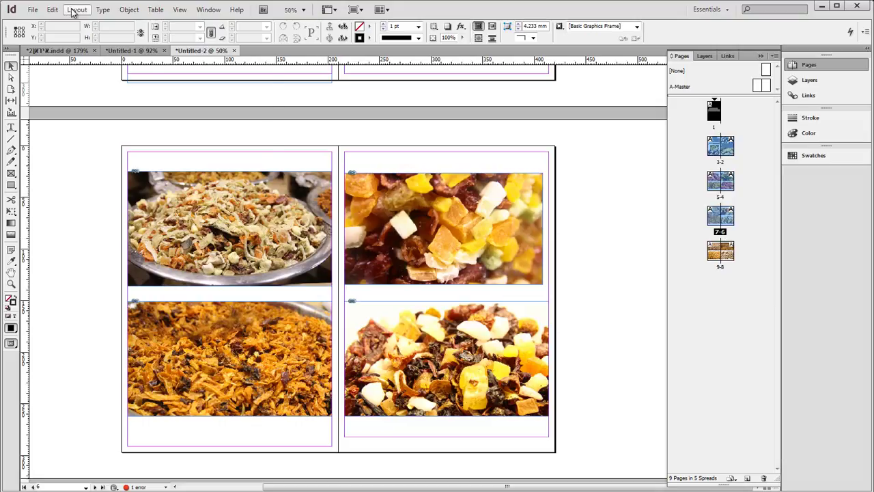
click(77, 9)
click(89, 36)
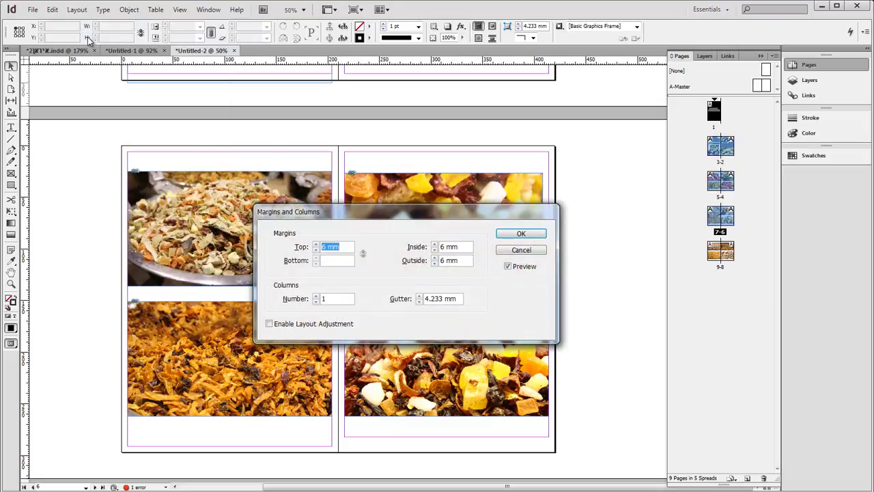
click(321, 263)
text(12 m)
key(BackSpace)
click(521, 234)
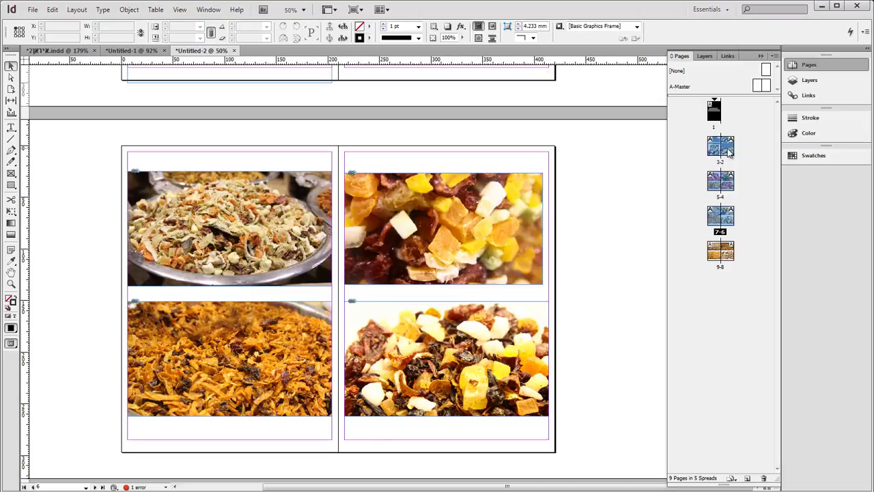
- Try linking the margins of page 2 and raising all four of them together
double_click(728, 151)
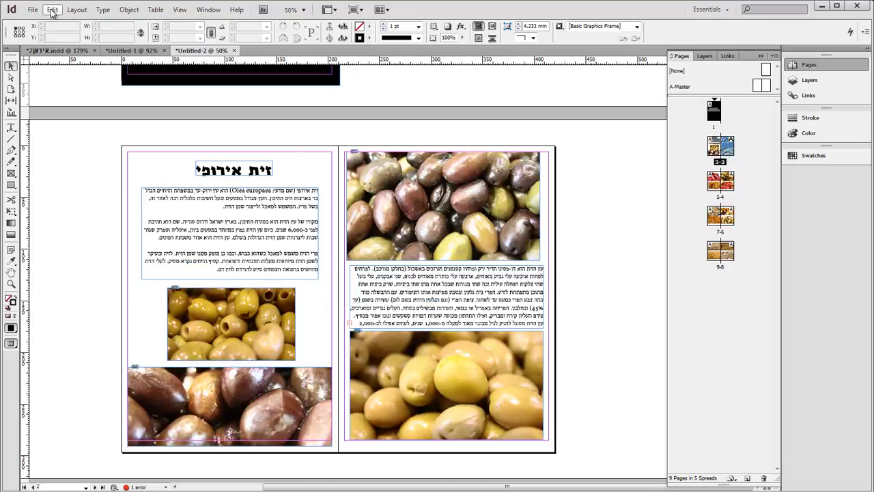
click(77, 10)
click(88, 32)
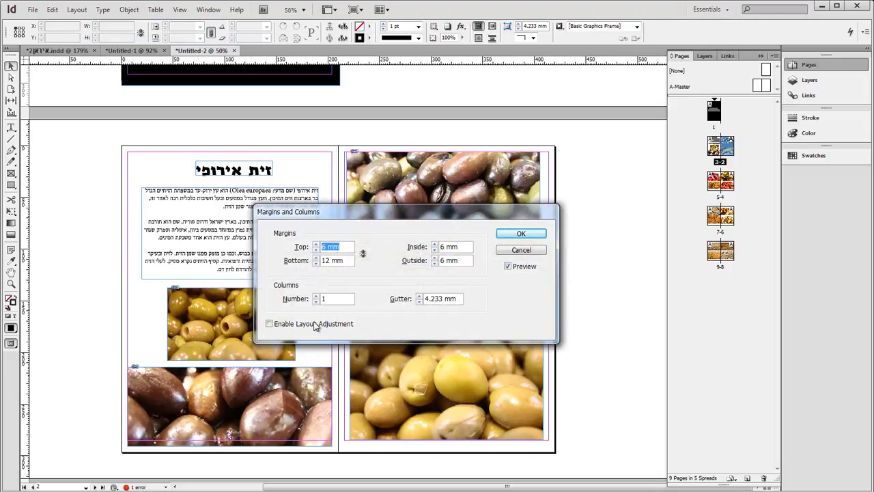
click(362, 255)
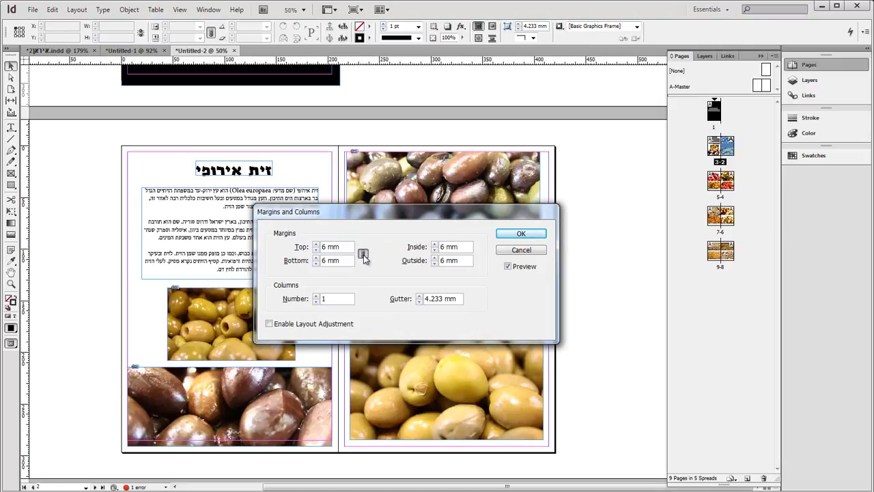
click(316, 244)
click(316, 244)
click(316, 244)
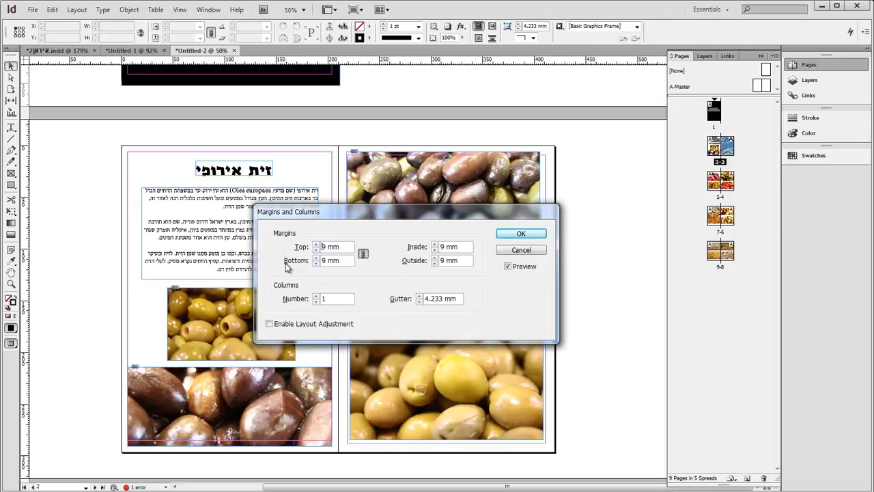
click(317, 244)
click(317, 244)
click(316, 243)
click(316, 244)
click(316, 243)
click(316, 244)
click(316, 244)
click(316, 244)
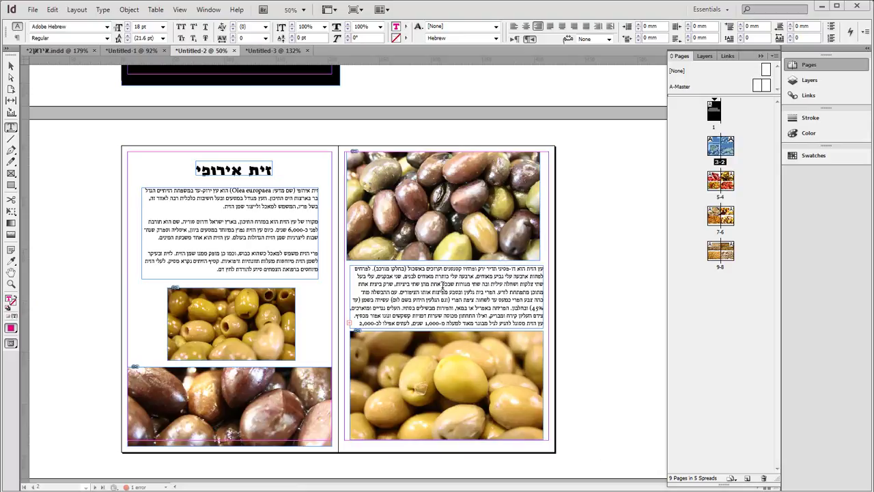
- Split the text frame between the two olive photos on page 2 into two columns with a 3 mm gutter
right_click(443, 285)
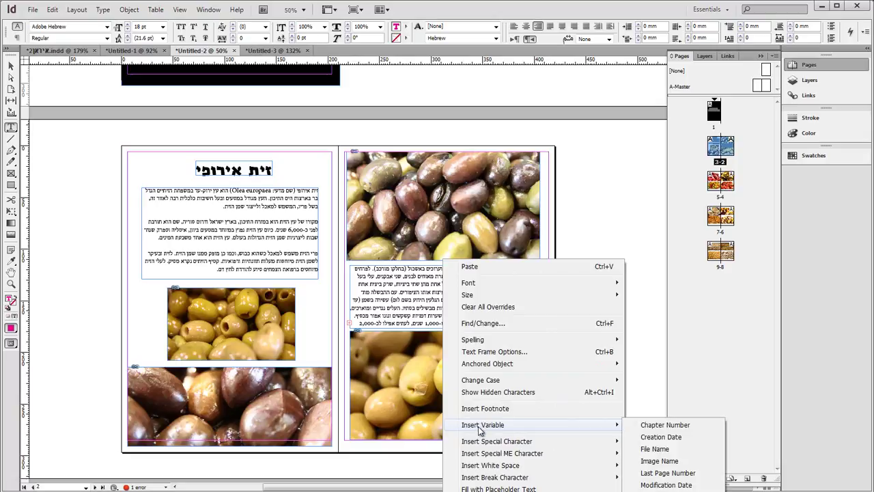
click(490, 352)
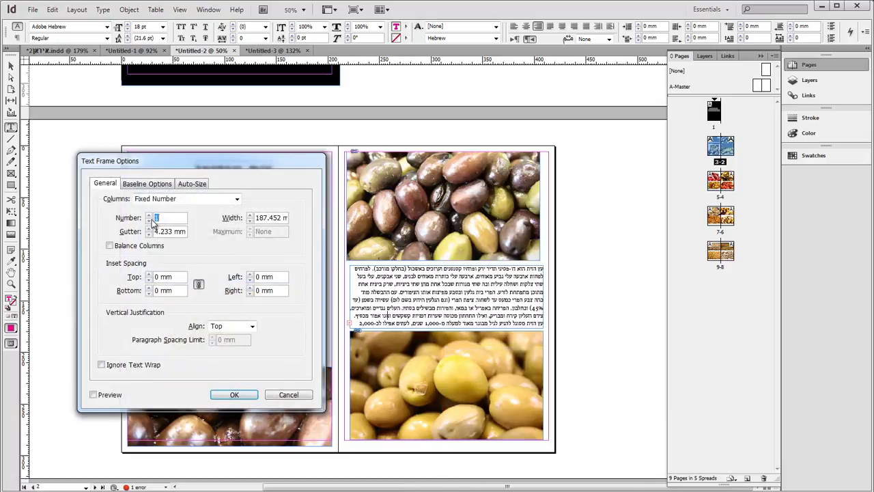
click(149, 215)
click(149, 234)
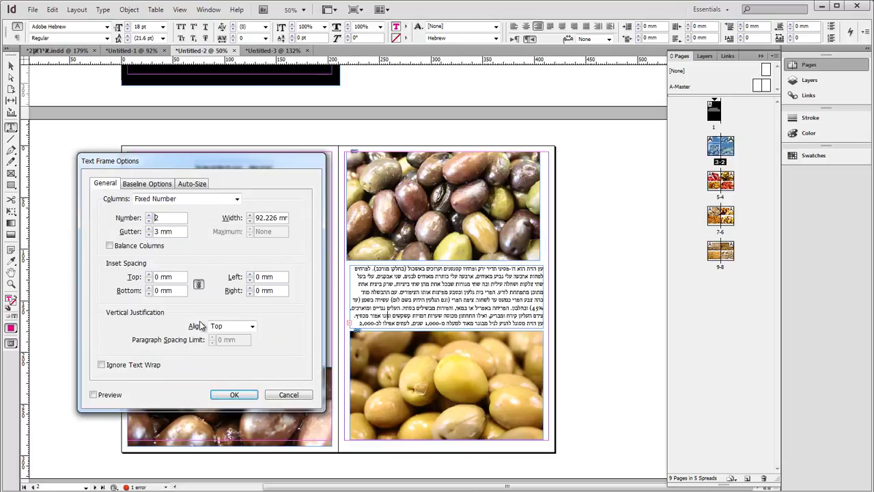
click(232, 396)
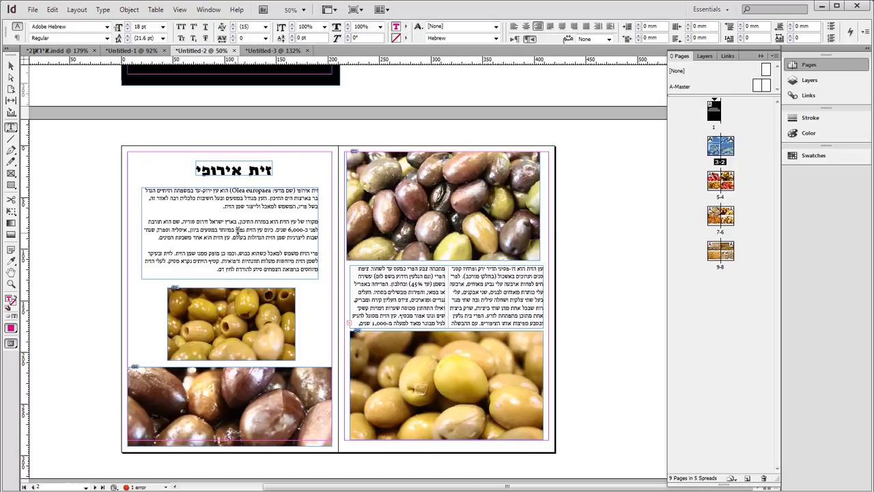
- Split the body text frame under the page 3 heading into two columns, each 87 mm wide
key(ctrl+b)
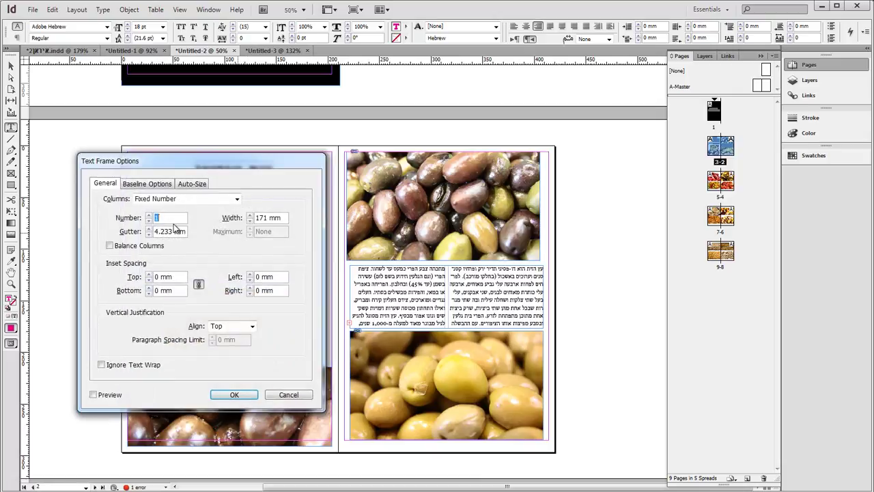
click(149, 214)
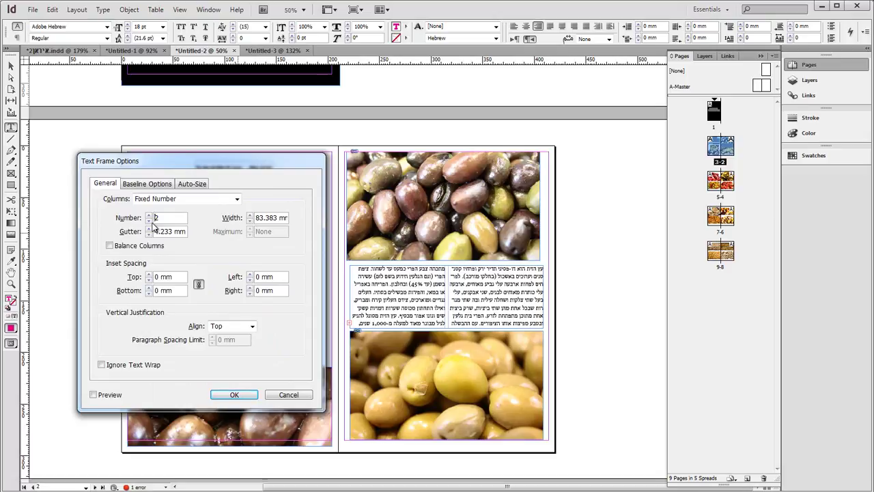
drag(181, 163, 287, 317)
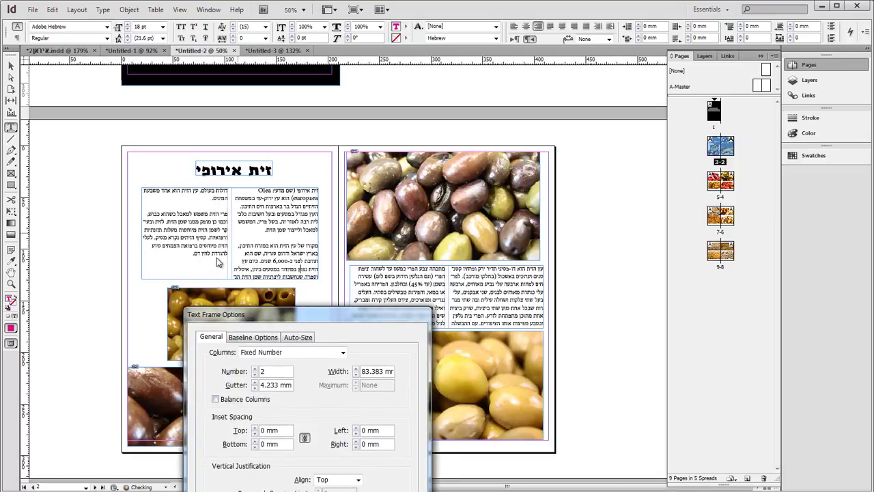
click(356, 368)
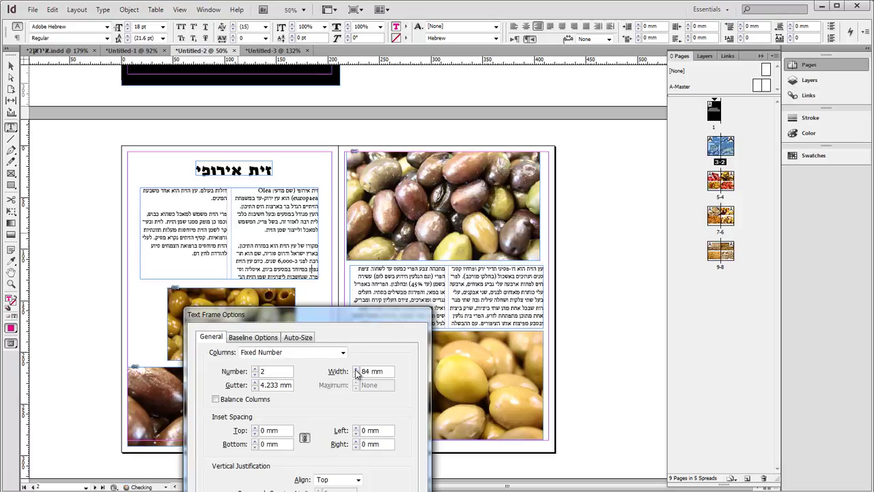
click(356, 369)
click(356, 369)
click(356, 369)
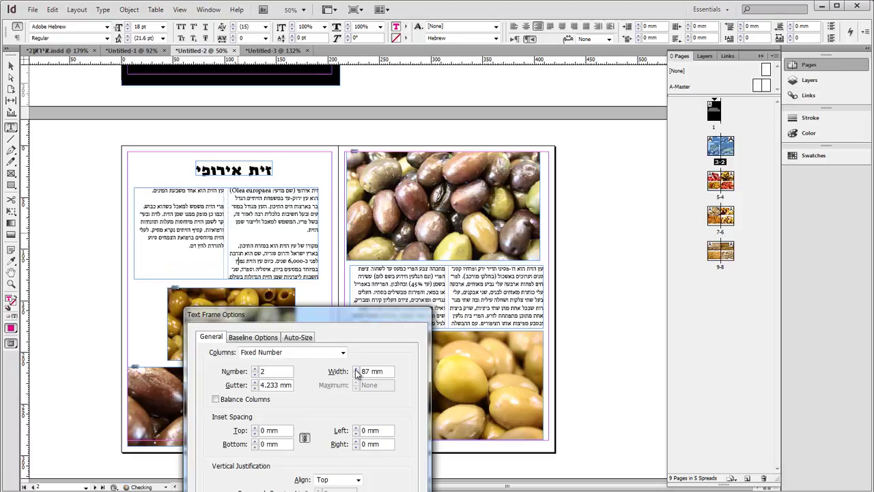
- Give the page 3 body text frame an 8 mm gutter and three columns
click(255, 382)
click(254, 387)
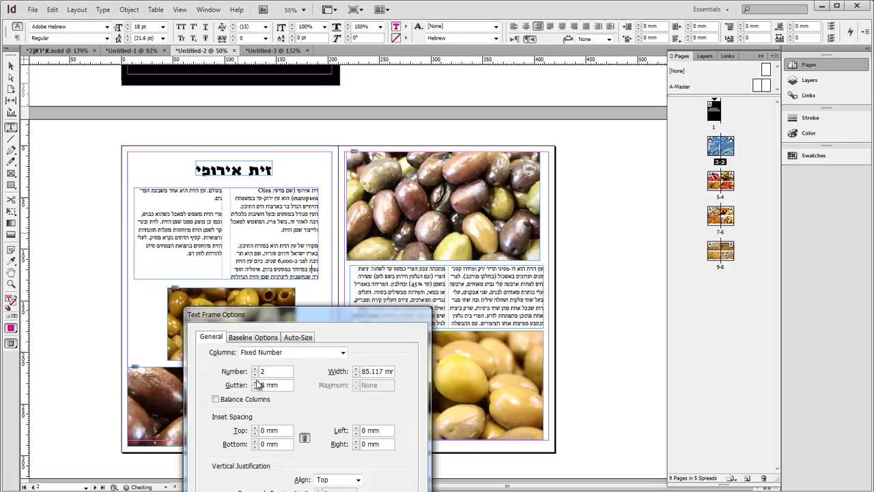
click(254, 368)
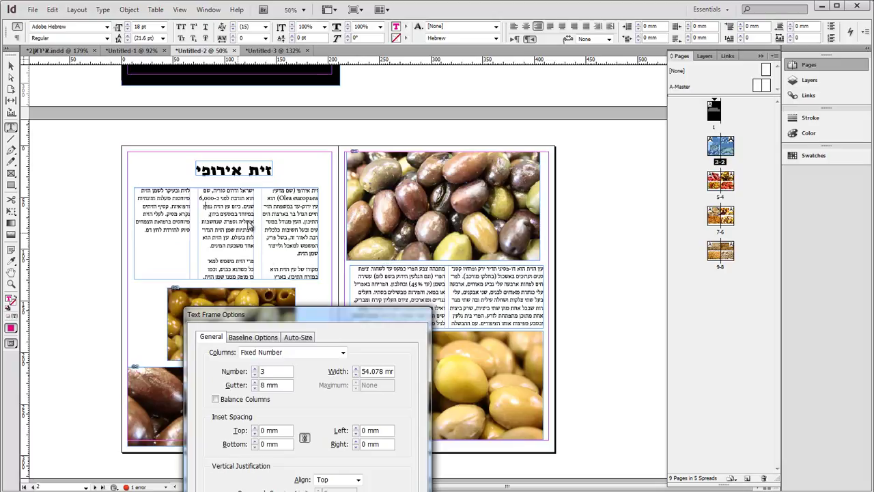
key(Return)
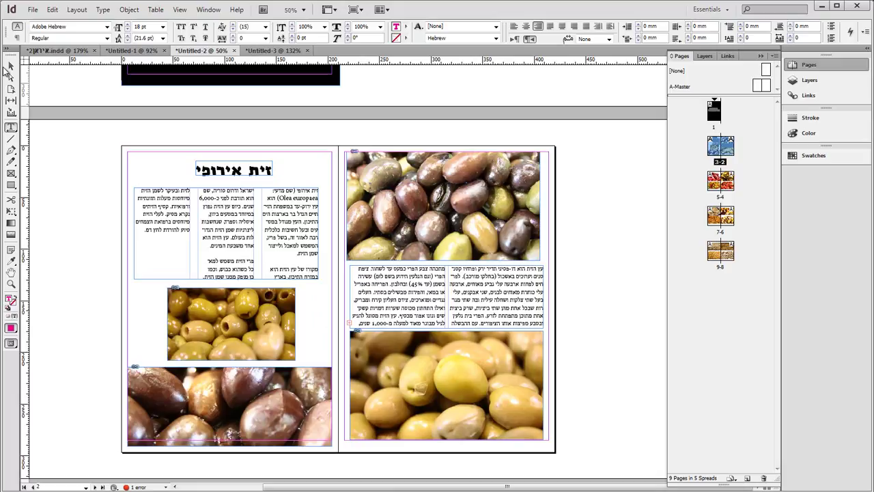
- Move the three-column text frame on page 3 slightly right and down within the page, then deselect it
click(11, 65)
click(255, 237)
drag(254, 238, 259, 241)
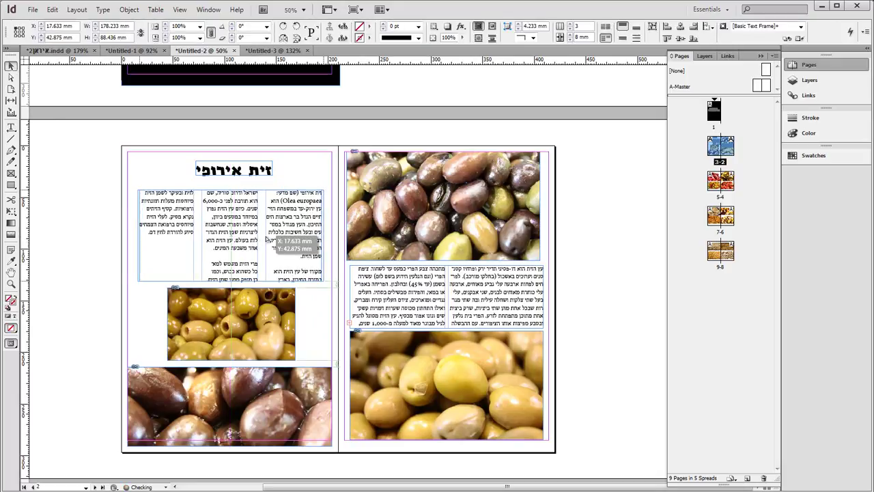
click(141, 325)
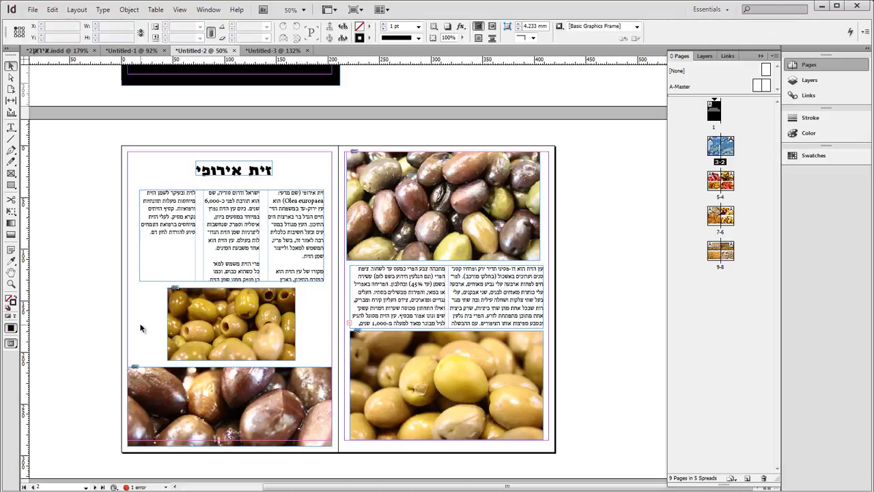